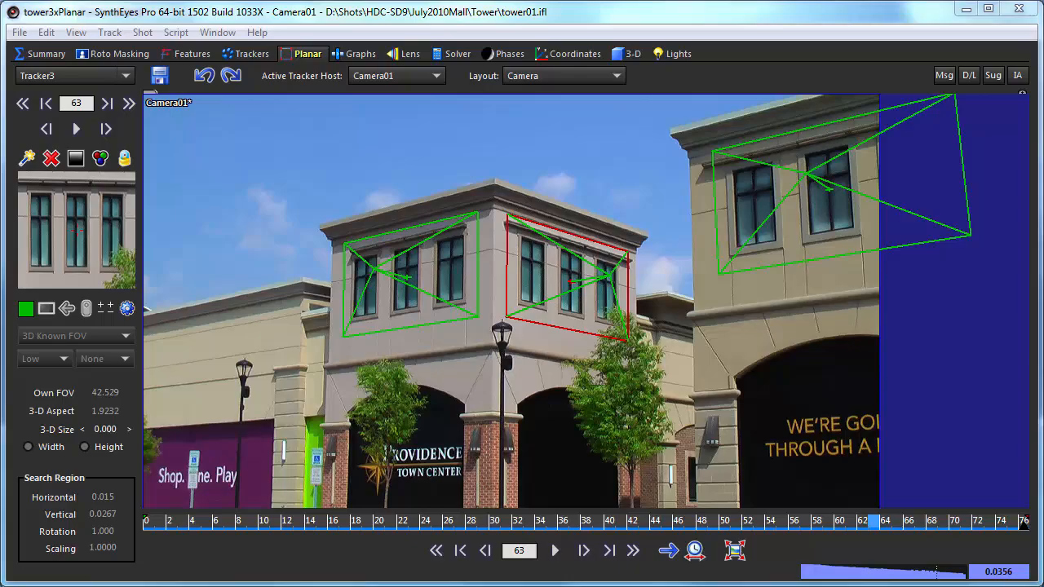
Scrub the shot from frame 10 to check the trackers, leave all three deselected, and open the File menu.
{"action": "left_click_drag", "start_coordinate": [171, 522], "coordinate": [264, 522]}
{"action": "left_click_drag", "start_coordinate": [259, 559], "coordinate": [144, 541]}
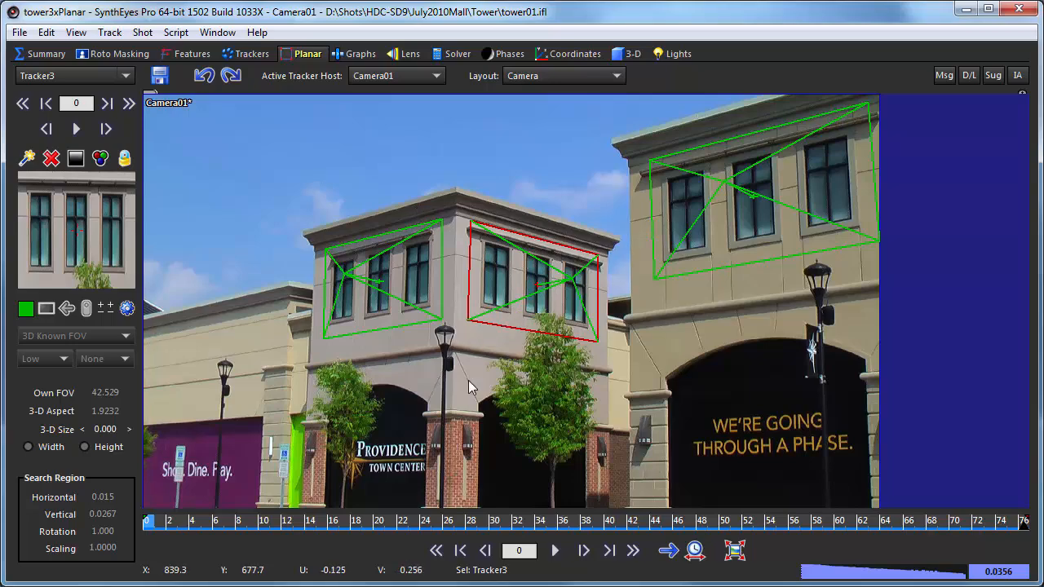
{"action": "left_click", "coordinate": [391, 462]}
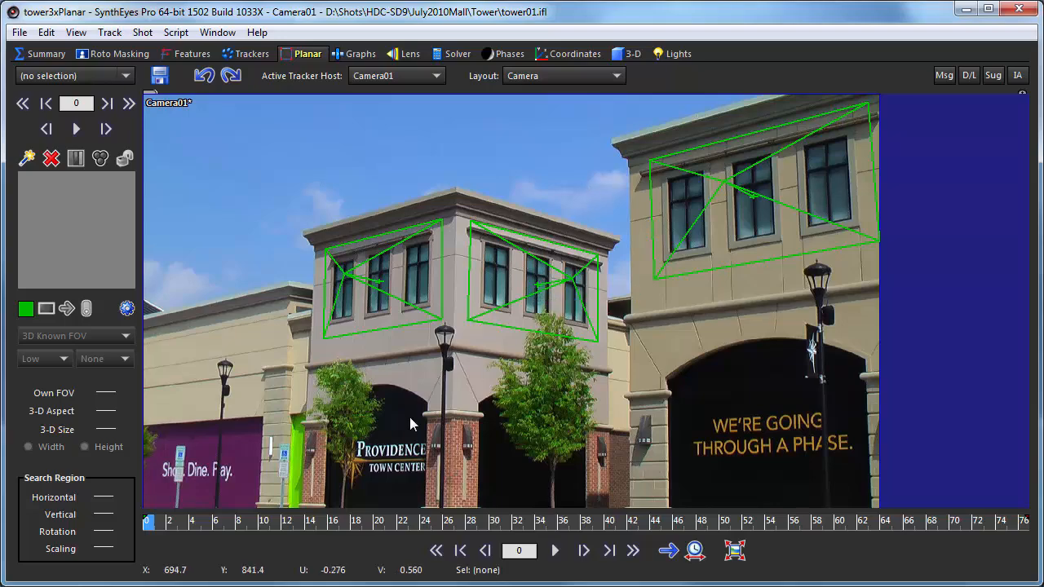
{"action": "key", "text": "ctrl+a"}
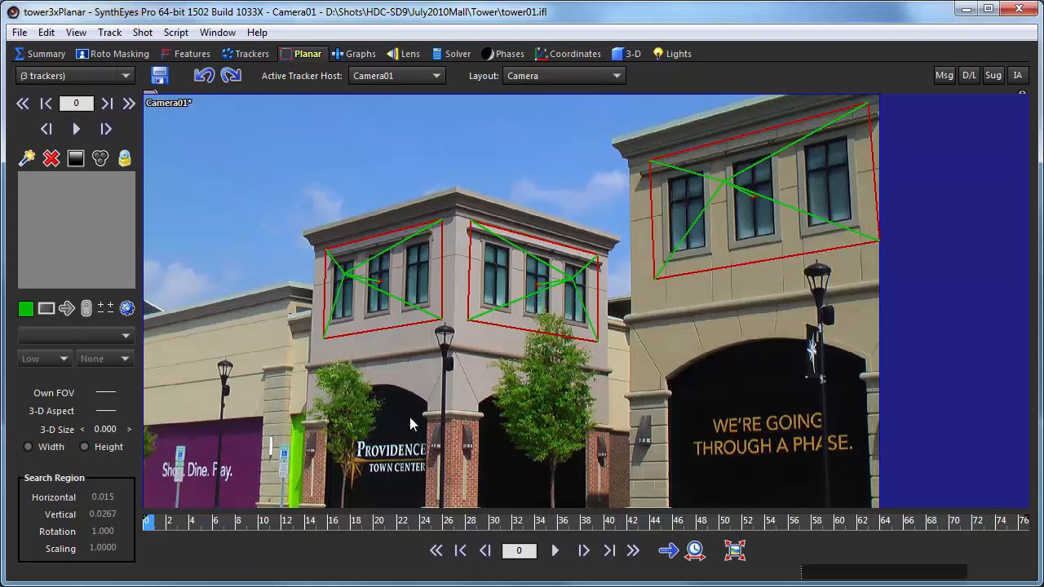
{"action": "key", "text": "ctrl+d"}
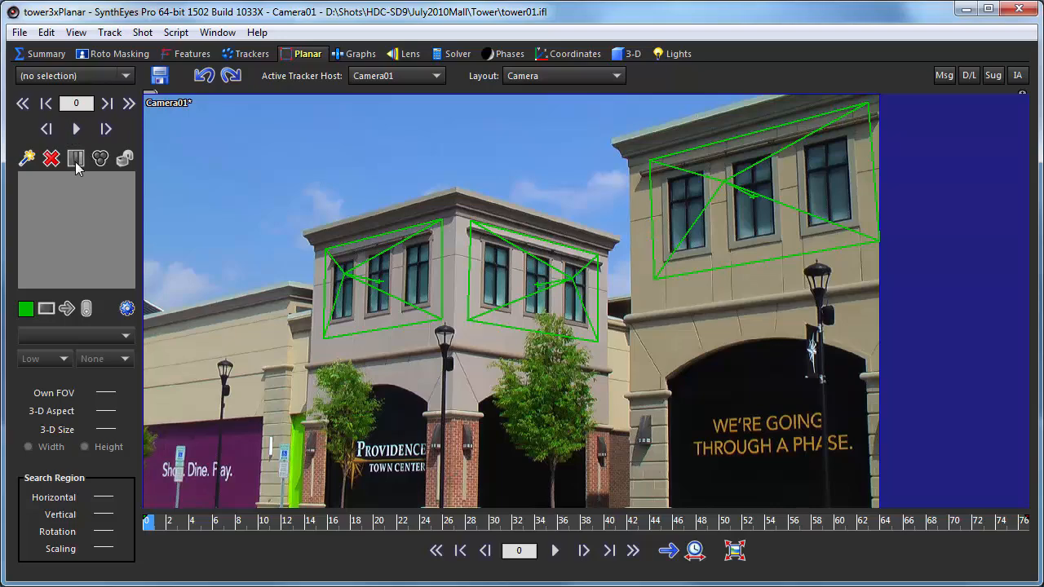
{"action": "left_click", "coordinate": [19, 32]}
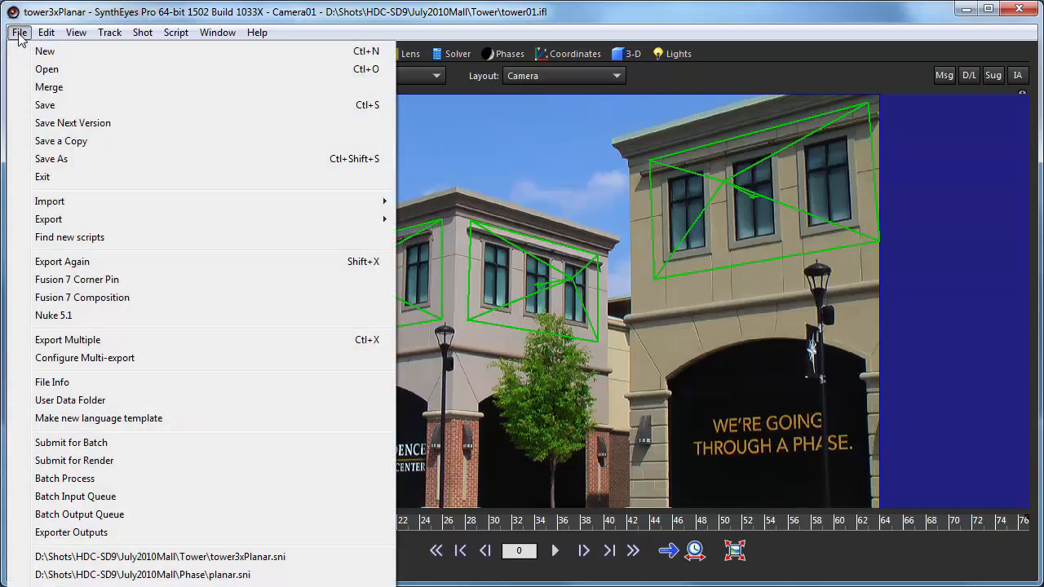
Export a Fusion 7 Corner Pin to tower.comp, overwriting the existing file and accepting the Corner Pin Settings.
{"action": "left_click", "coordinate": [78, 280]}
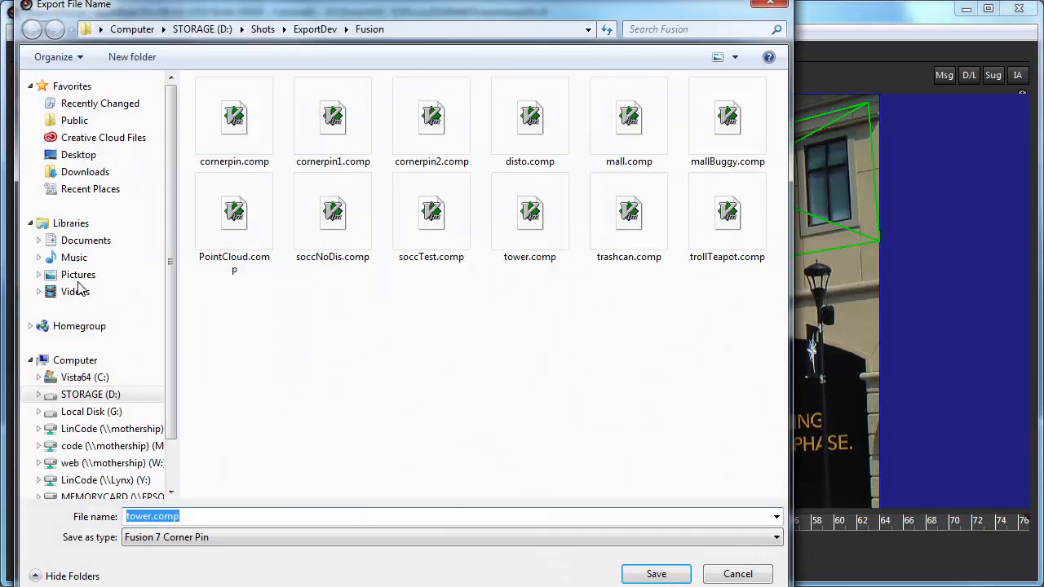
{"action": "left_click", "coordinate": [656, 574]}
{"action": "left_click", "coordinate": [663, 456]}
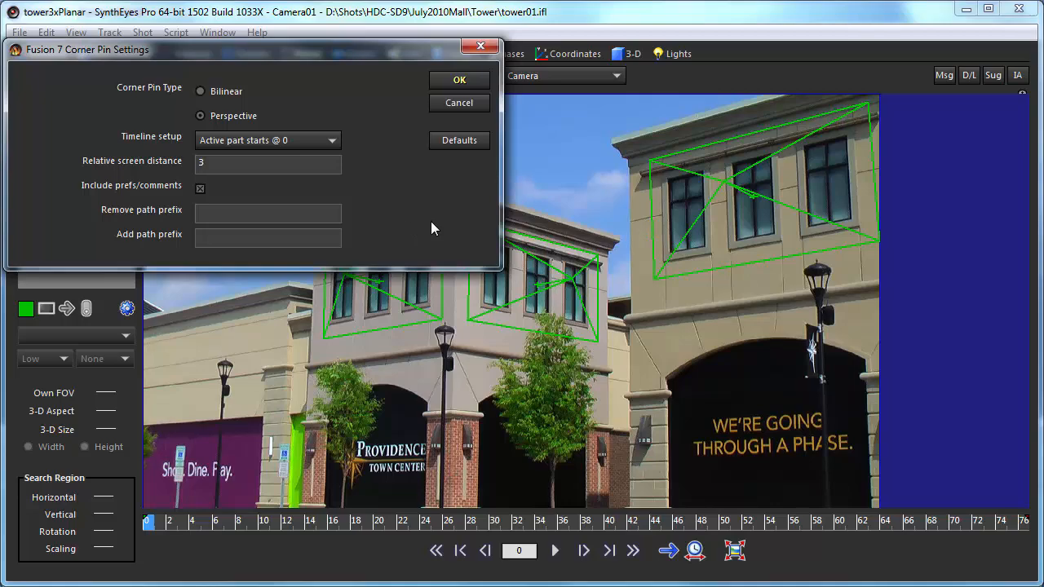
{"action": "left_click", "coordinate": [451, 82]}
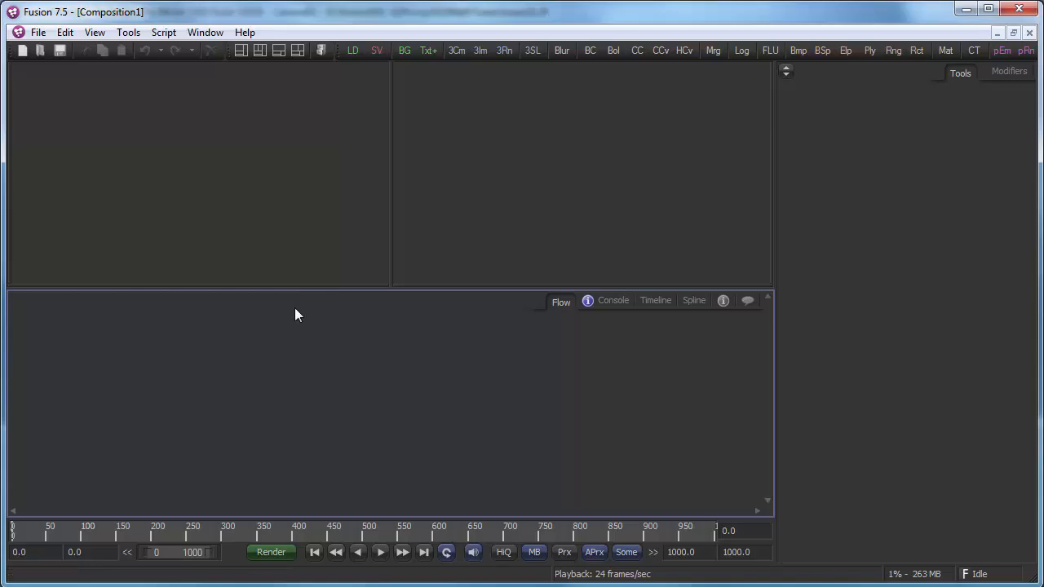
Open tower.comp from Recent Files and pan the Flow to show the tower##.jpg loader and merge nodes.
{"action": "left_click", "coordinate": [38, 33]}
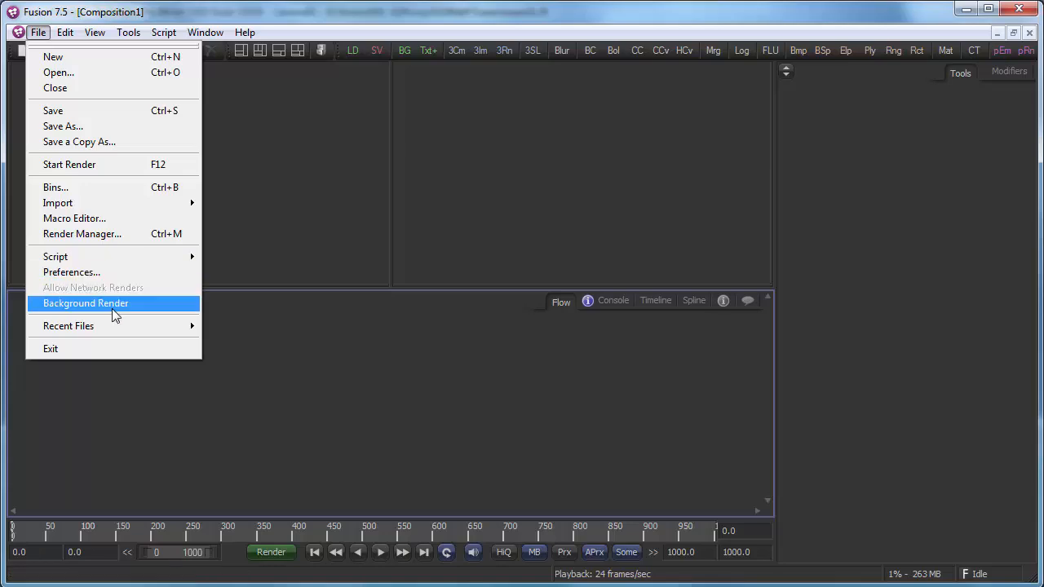
{"action": "mouse_move", "coordinate": [121, 331]}
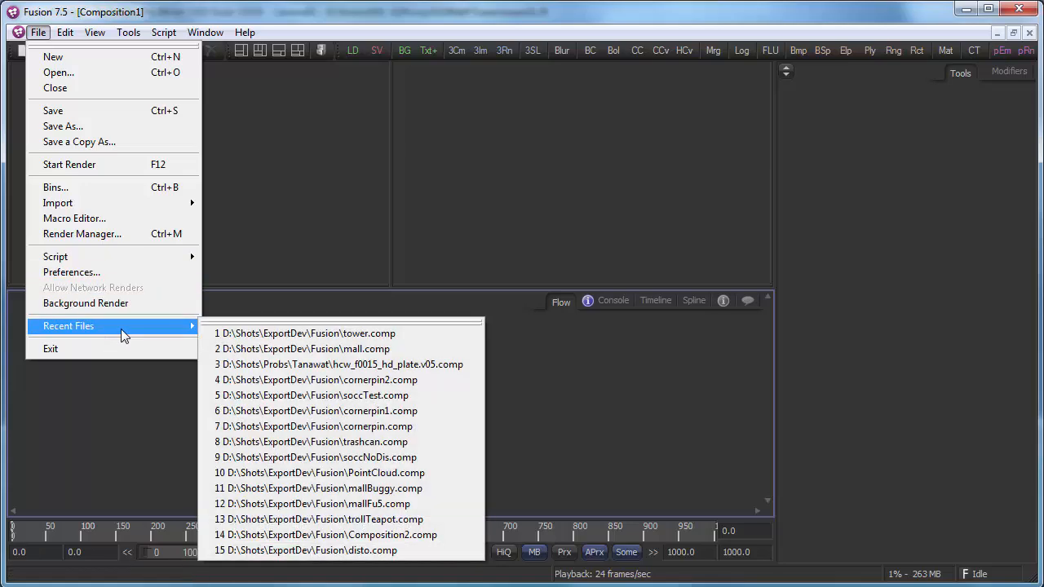
{"action": "left_click", "coordinate": [211, 334]}
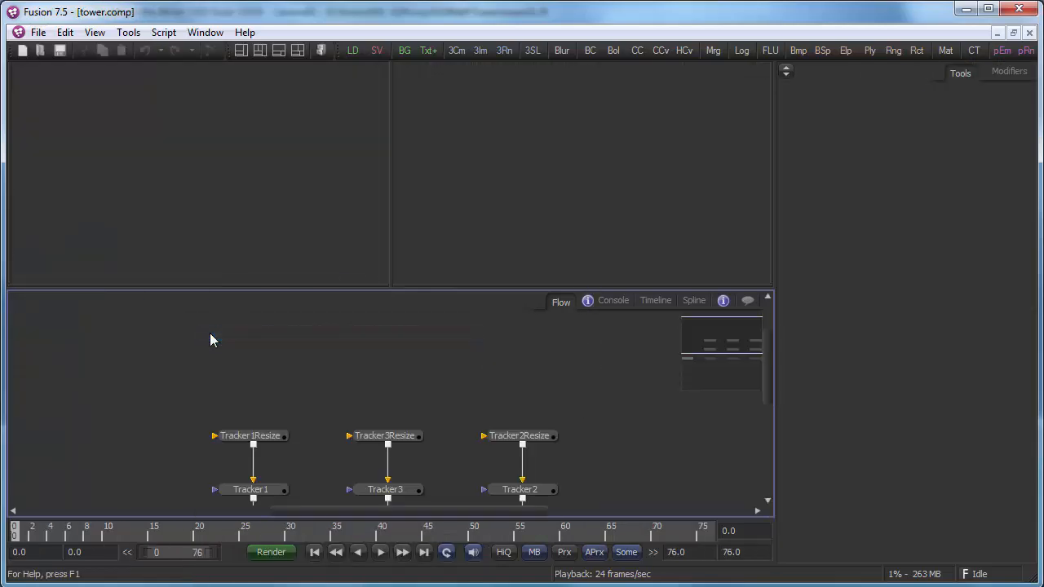
{"action": "middle_click_drag", "start_coordinate": [248, 380], "coordinate": [249, 283]}
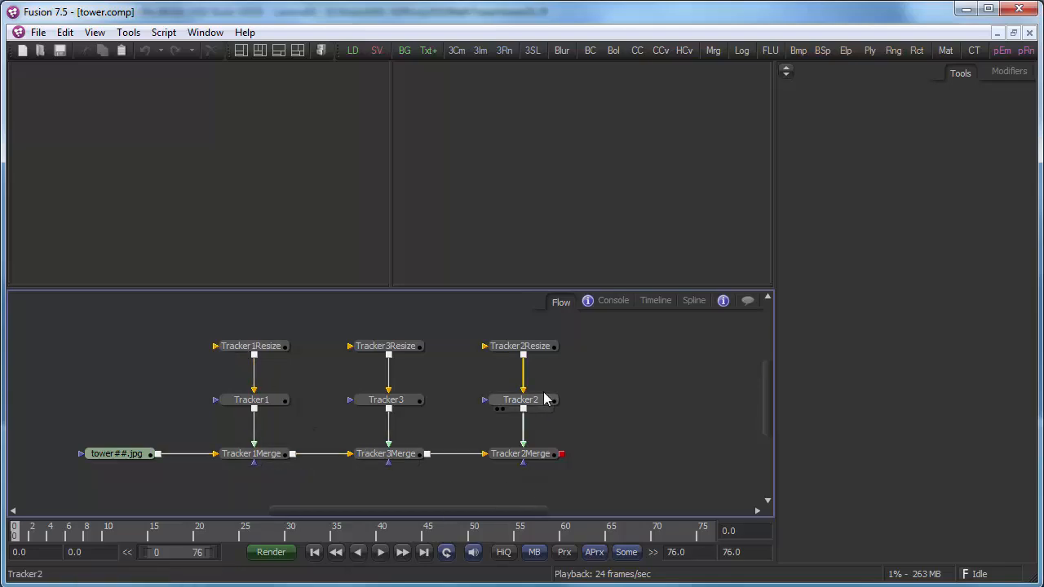
Display Tracker2Merge in the right viewer and fit the whole building in view.
{"action": "left_click", "coordinate": [516, 455]}
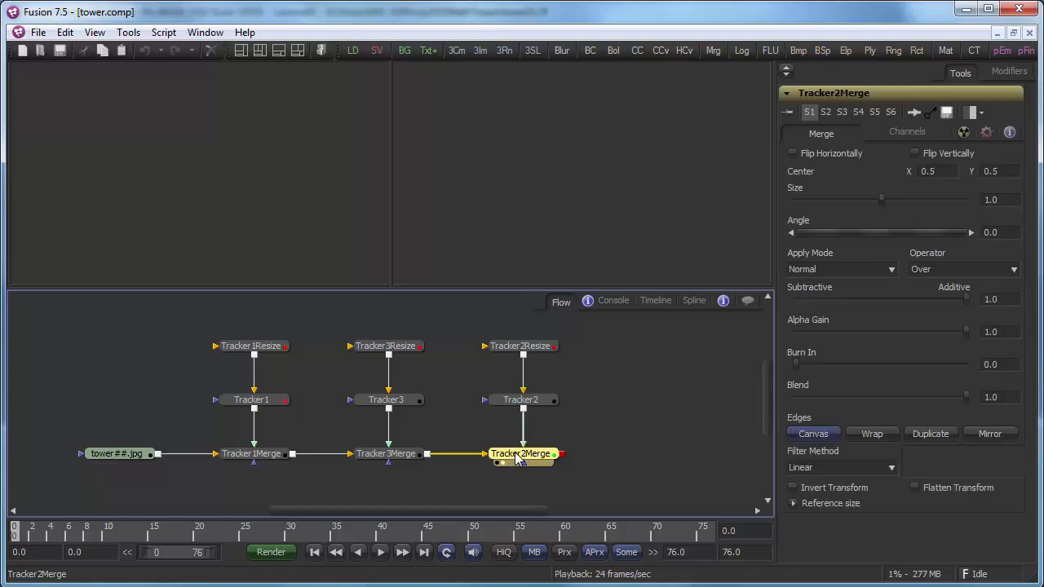
{"action": "key", "text": "2"}
{"action": "left_click", "coordinate": [482, 261]}
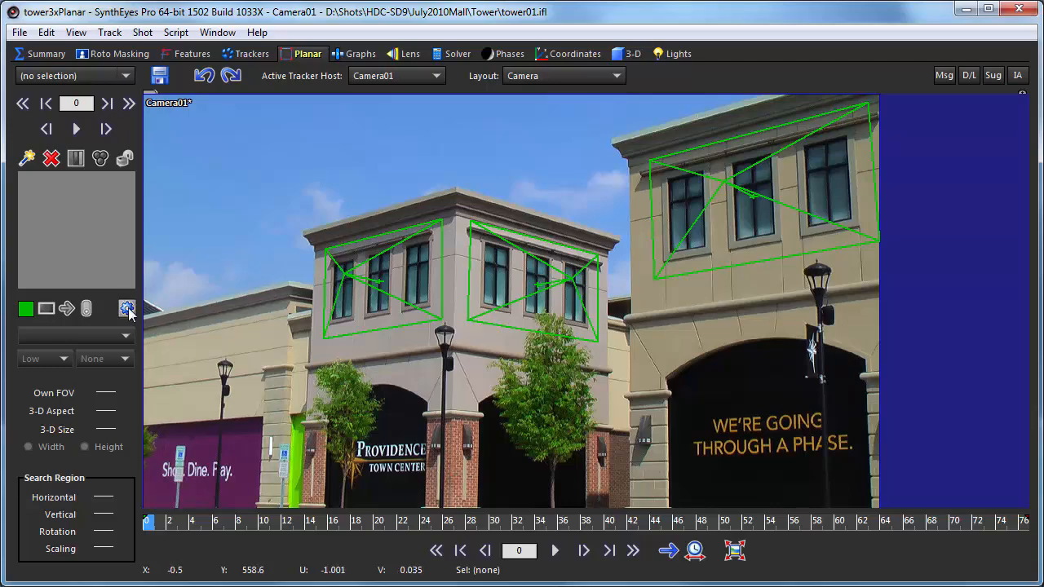
{"action": "left_click", "coordinate": [126, 307]}
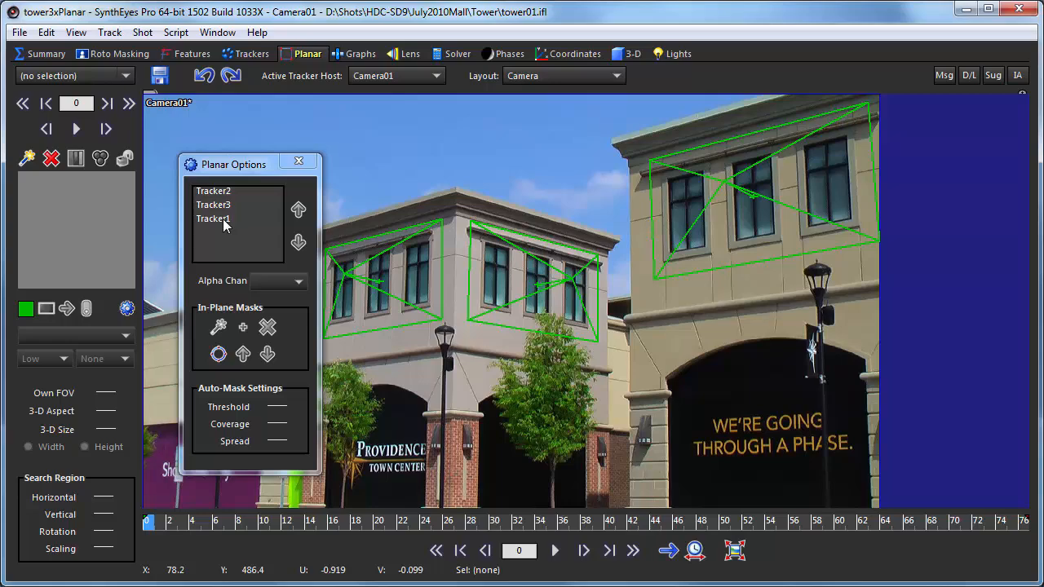
{"action": "left_click", "coordinate": [300, 163]}
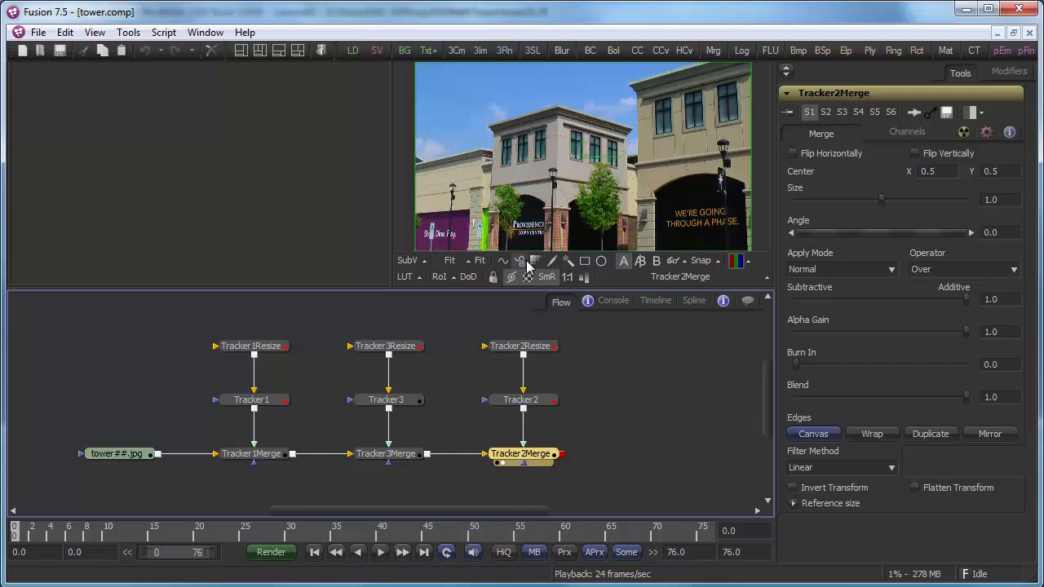
Select Tracker2, scrub to frame 31 to check its corners, then inspect Tracker2Resize's 1920x1080 settings.
{"action": "left_click", "coordinate": [507, 401]}
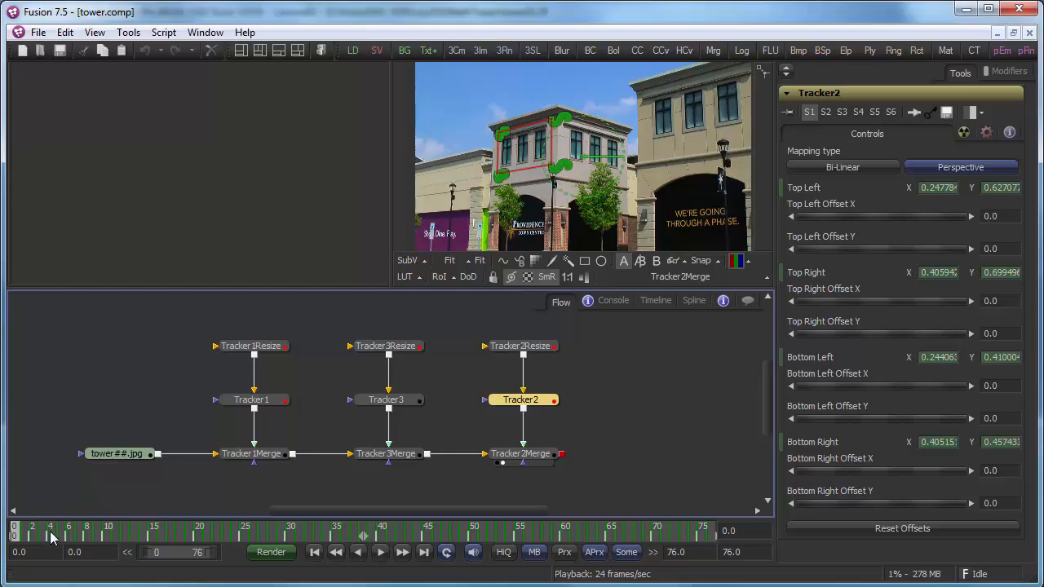
{"action": "left_click_drag", "start_coordinate": [51, 536], "coordinate": [15, 540]}
{"action": "left_click", "coordinate": [524, 349]}
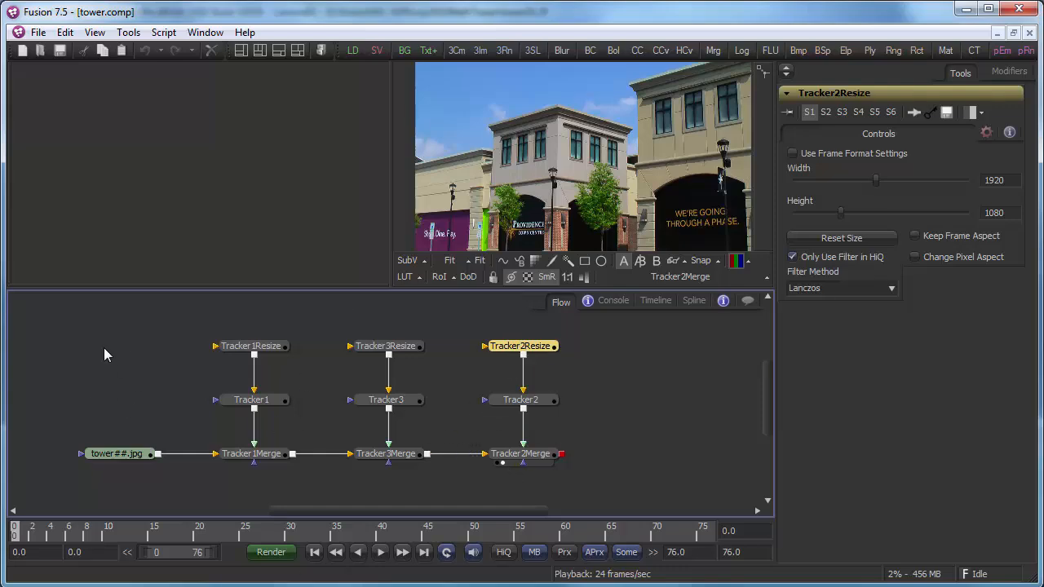
Add a Loader for ssontech.png, move it up in the flow, and view the logo in the left viewer.
{"action": "right_click", "coordinate": [79, 311]}
{"action": "mouse_move", "coordinate": [98, 319]}
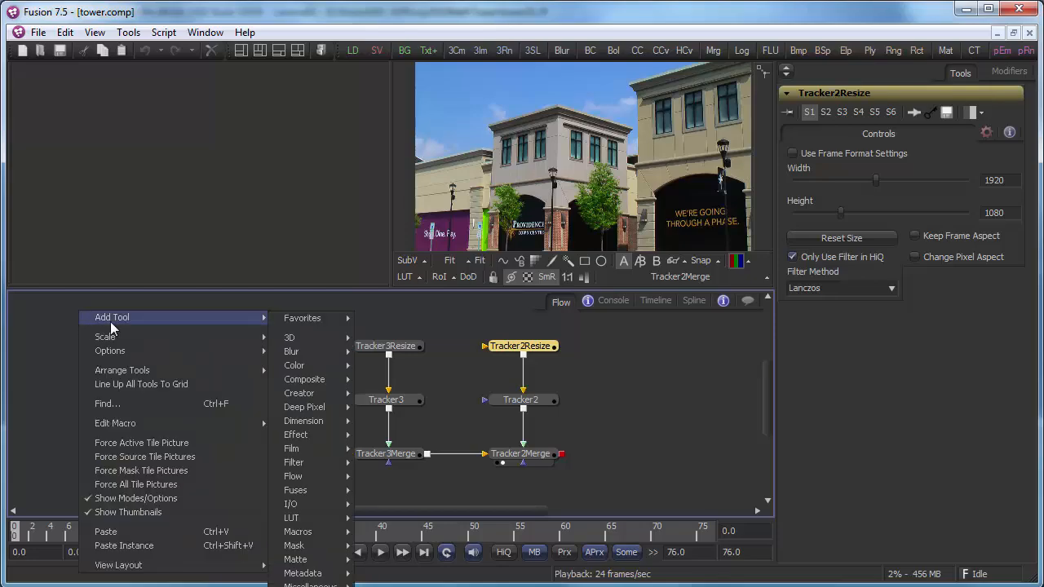
{"action": "mouse_move", "coordinate": [343, 504]}
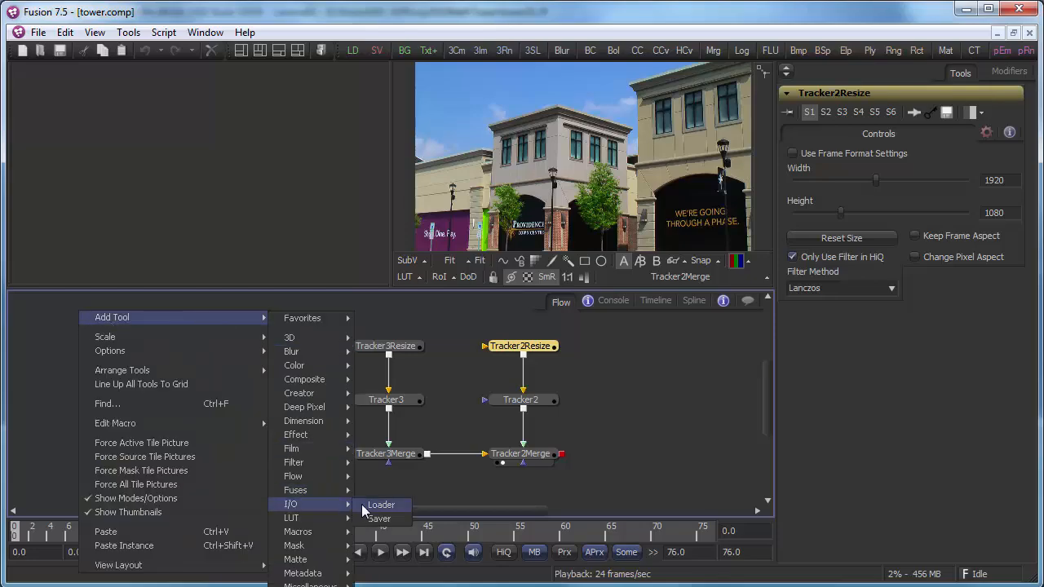
{"action": "left_click", "coordinate": [381, 505]}
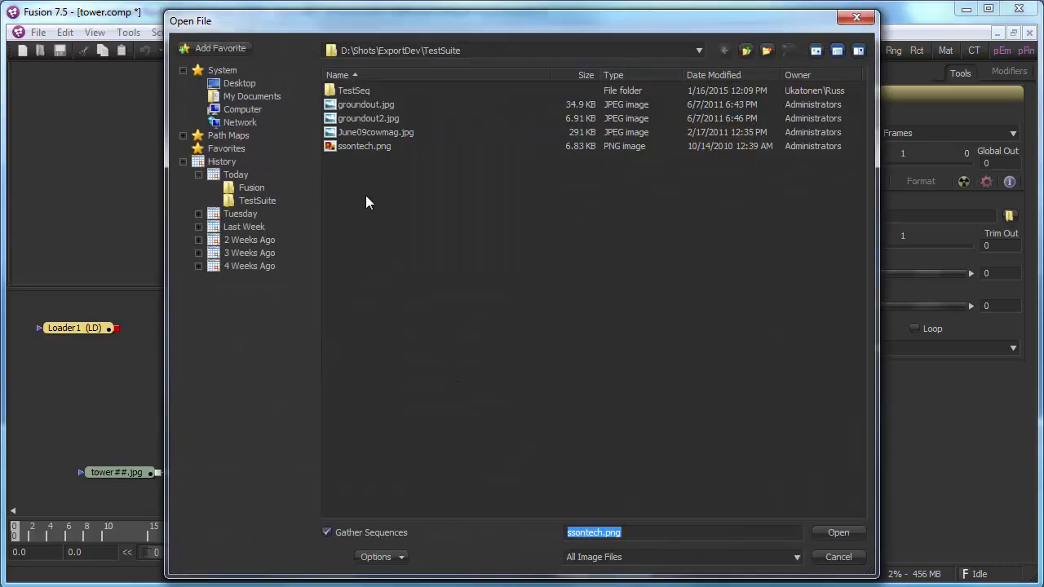
{"action": "double_click", "coordinate": [357, 146]}
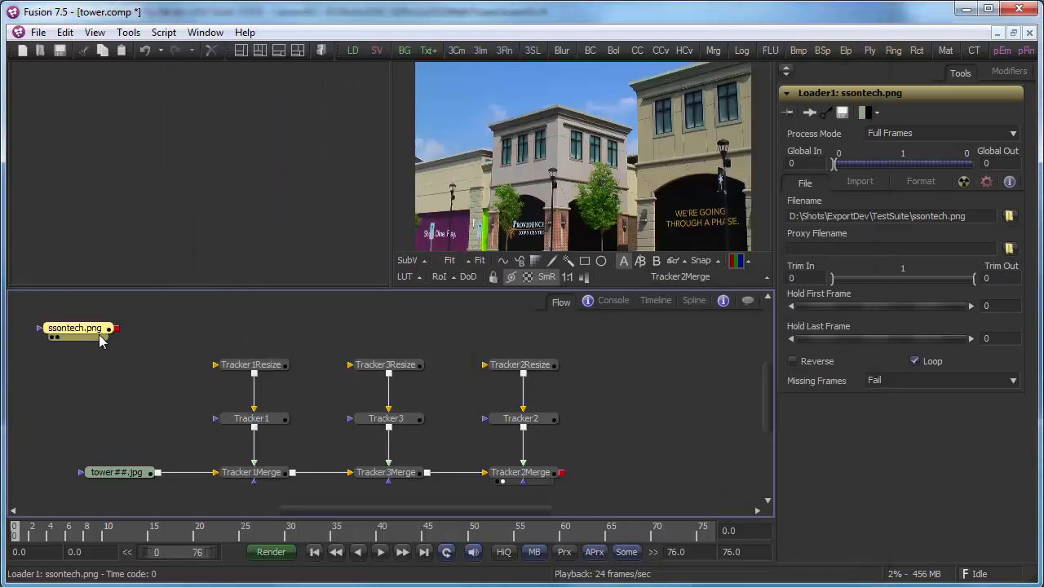
{"action": "left_click_drag", "start_coordinate": [70, 335], "coordinate": [122, 322]}
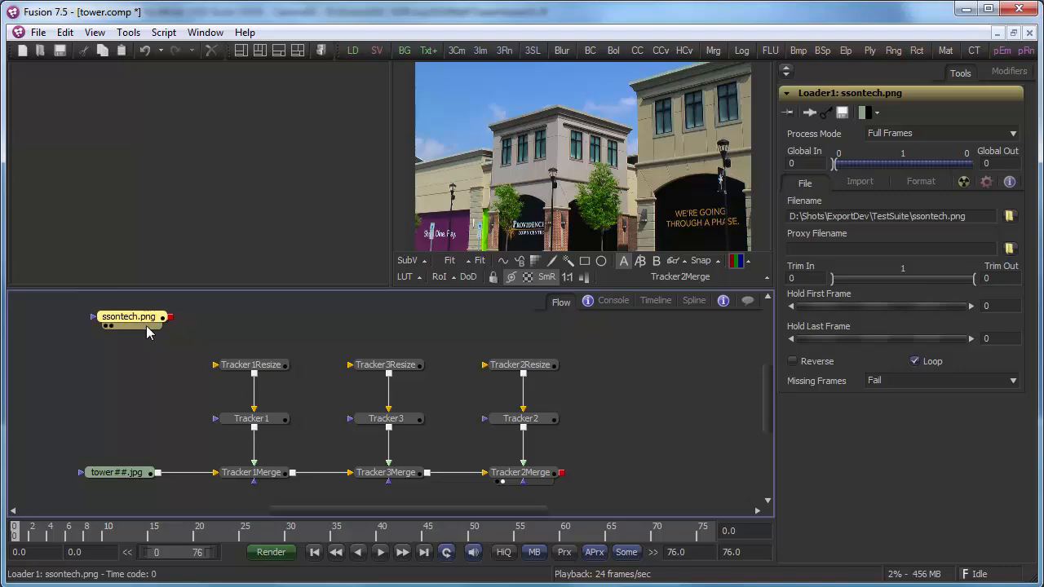
{"action": "key", "text": "1"}
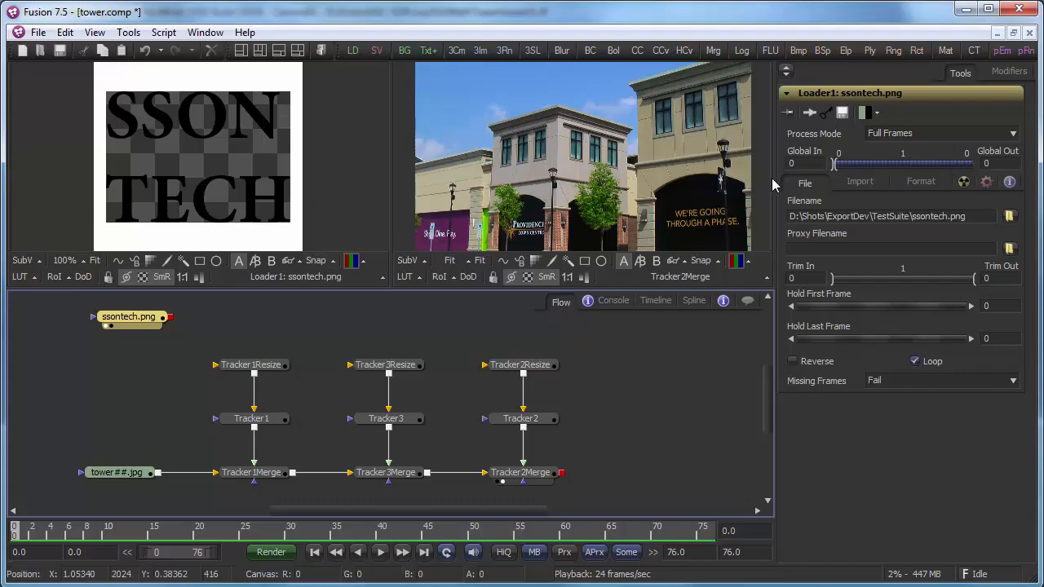
Enable Post-Multiply by Alpha on the ssontech.png Loader and connect its output to Tracker1Resize.
{"action": "left_click", "coordinate": [859, 182]}
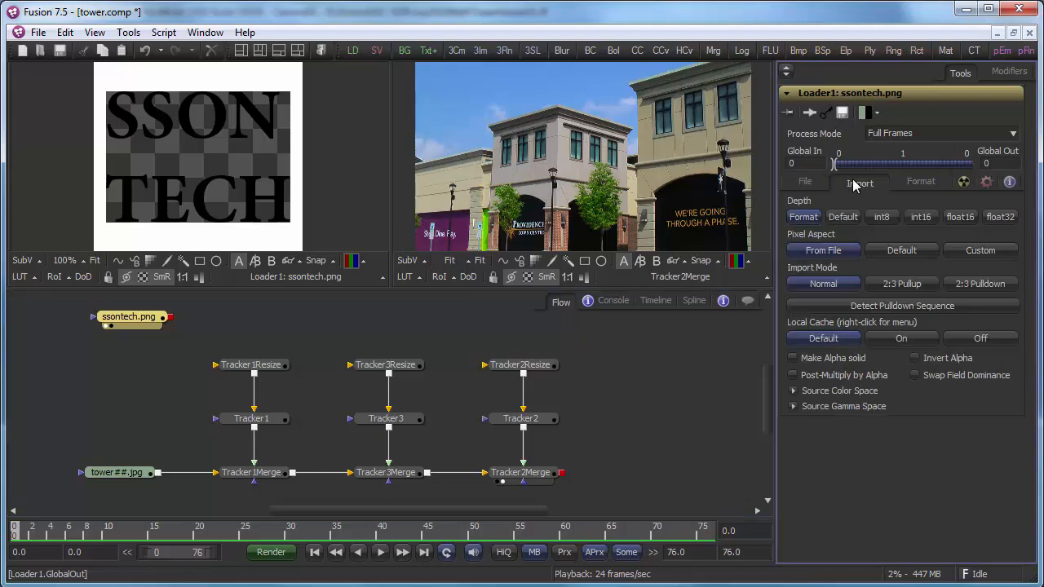
{"action": "left_click", "coordinate": [798, 378]}
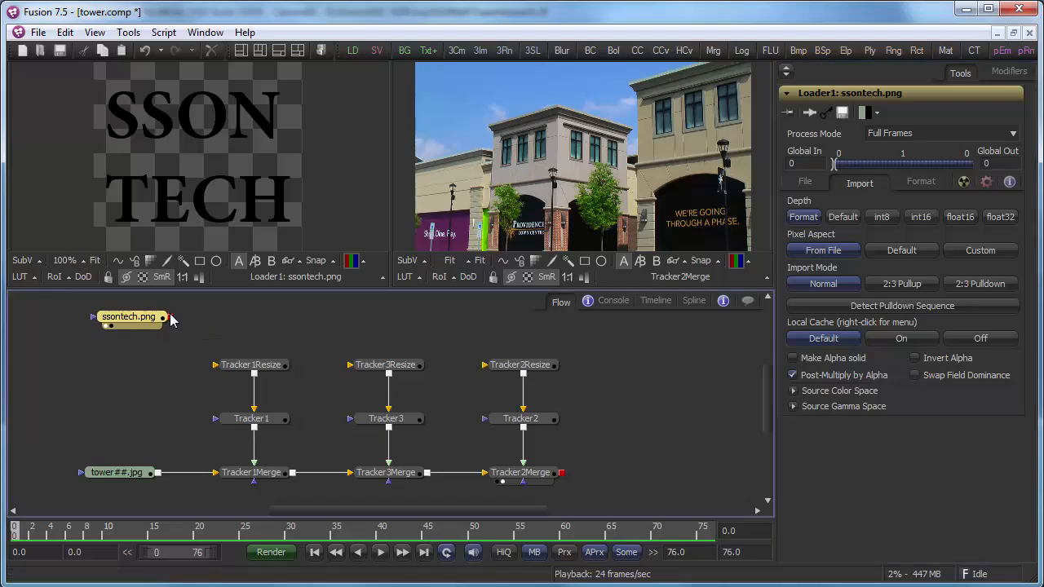
{"action": "left_click_drag", "start_coordinate": [171, 314], "coordinate": [219, 372]}
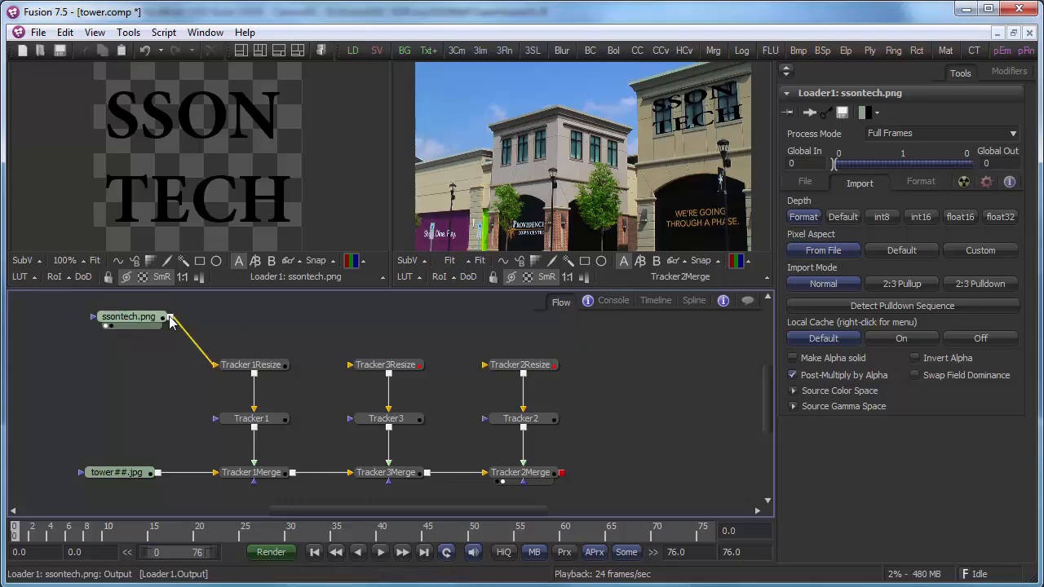
Connect the logo Loader into Tracker3Resize and Tracker2Resize, then scrub frames to check the pinned logos.
{"action": "left_click_drag", "start_coordinate": [173, 317], "coordinate": [349, 366]}
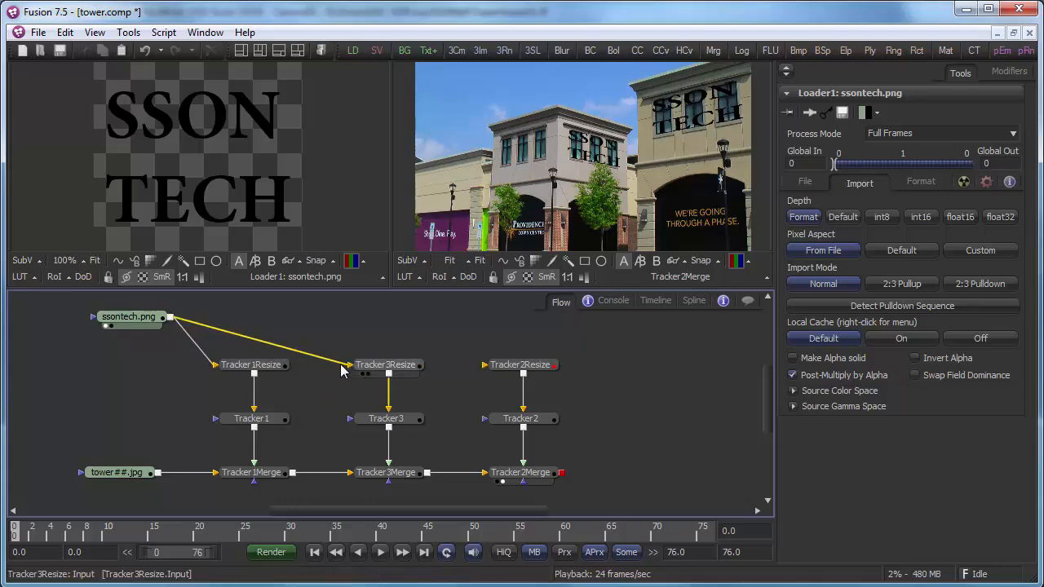
{"action": "left_click_drag", "start_coordinate": [170, 318], "coordinate": [483, 369]}
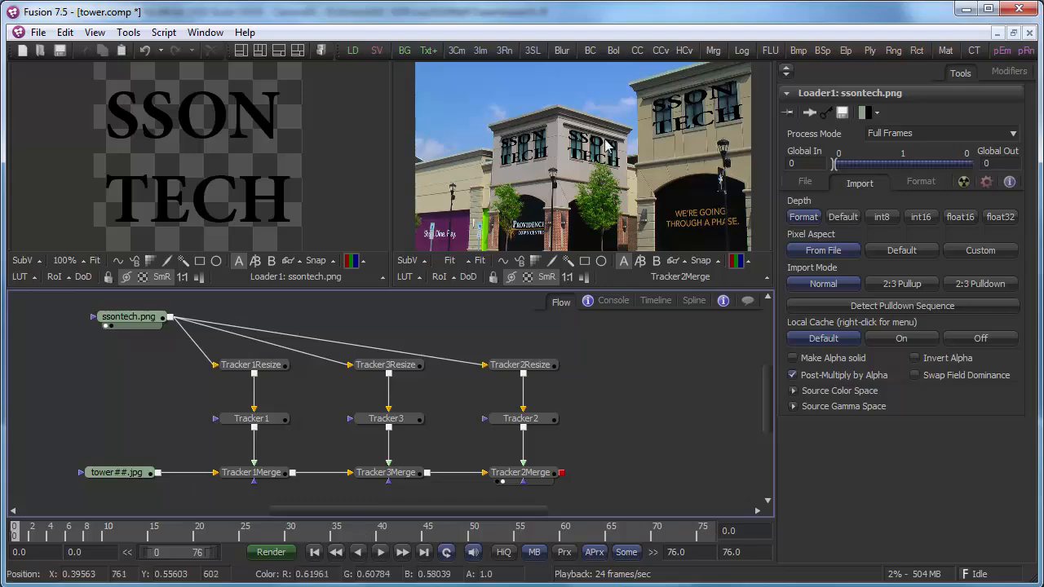
{"action": "left_click_drag", "start_coordinate": [85, 534], "coordinate": [42, 534]}
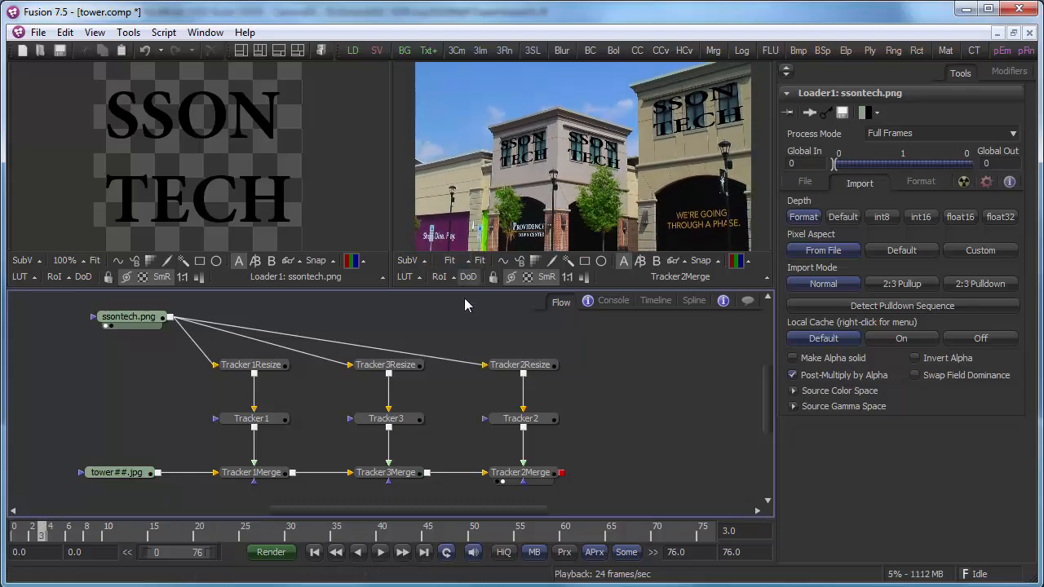
Zoom the composite viewer to 200% and try Bi-Linear on Tracker2, returning it to Perspective.
{"action": "left_click", "coordinate": [452, 261]}
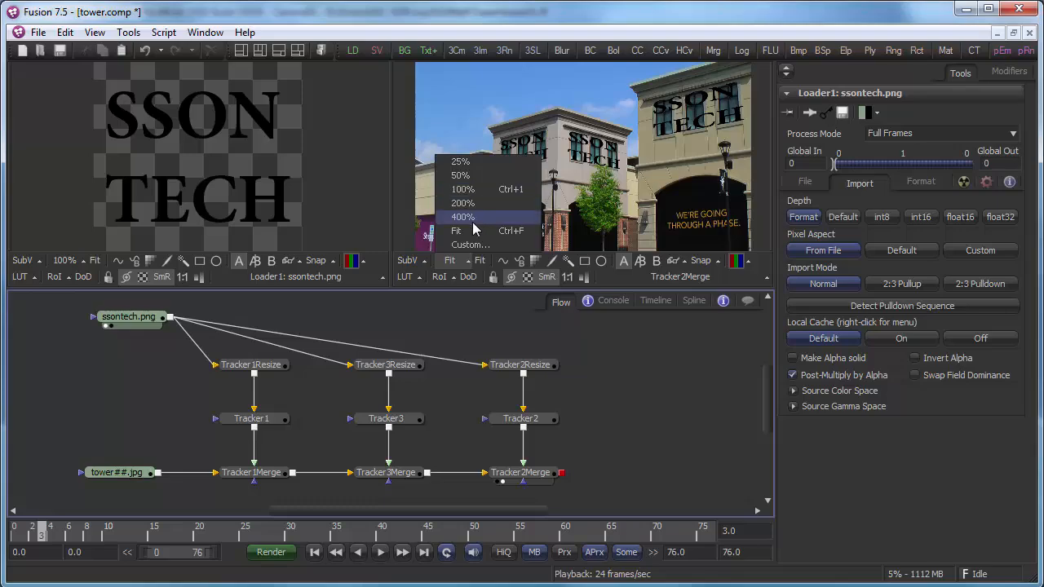
{"action": "left_click", "coordinate": [475, 203]}
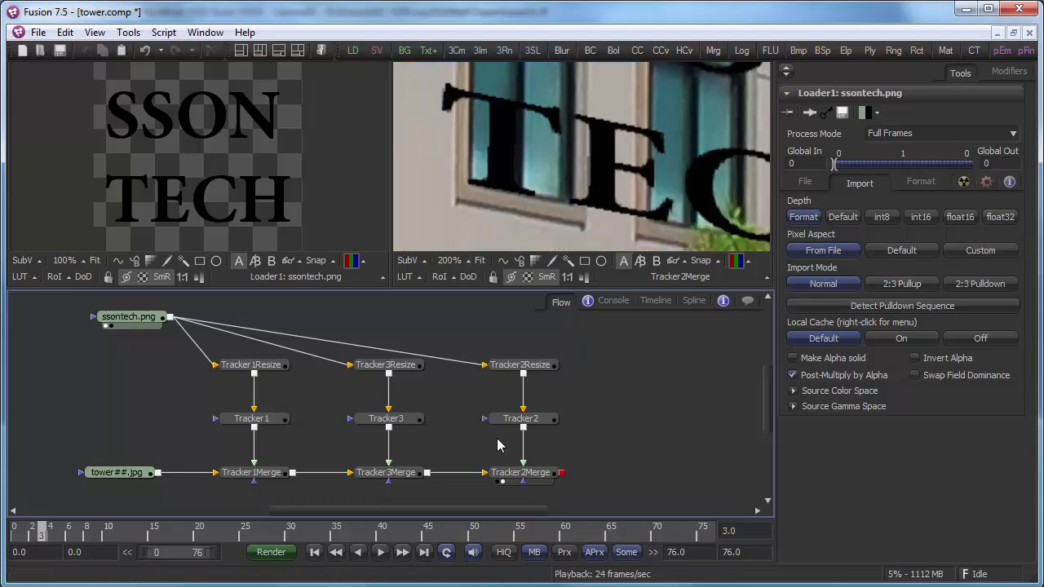
{"action": "left_click", "coordinate": [523, 420]}
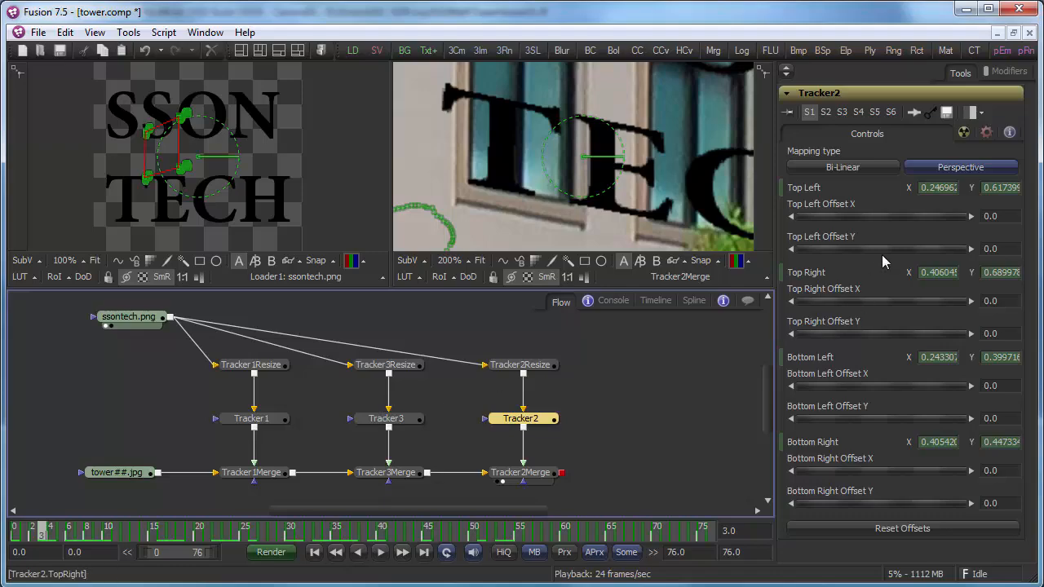
{"action": "left_click", "coordinate": [842, 168]}
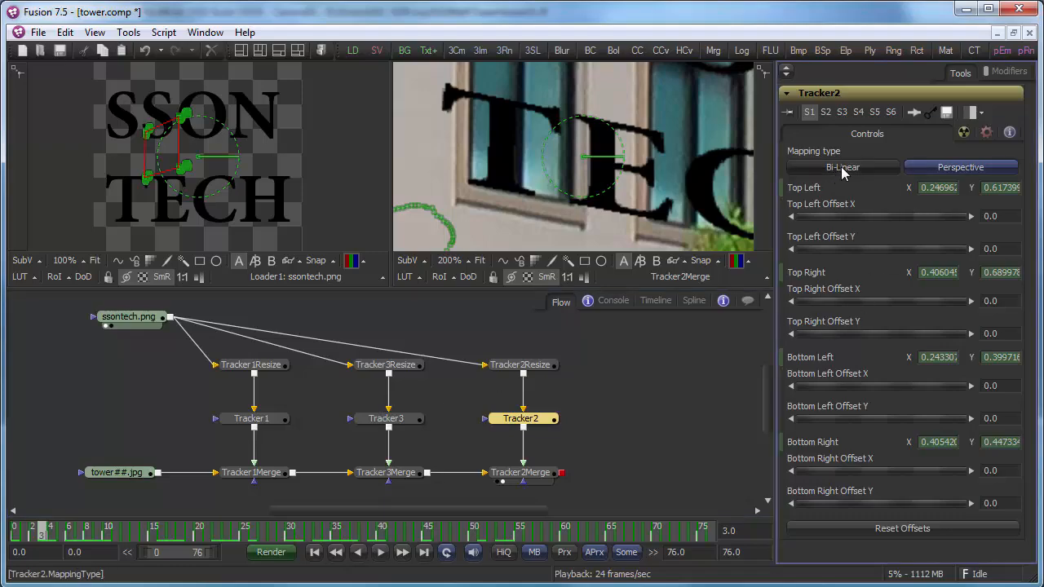
{"action": "left_click", "coordinate": [930, 167]}
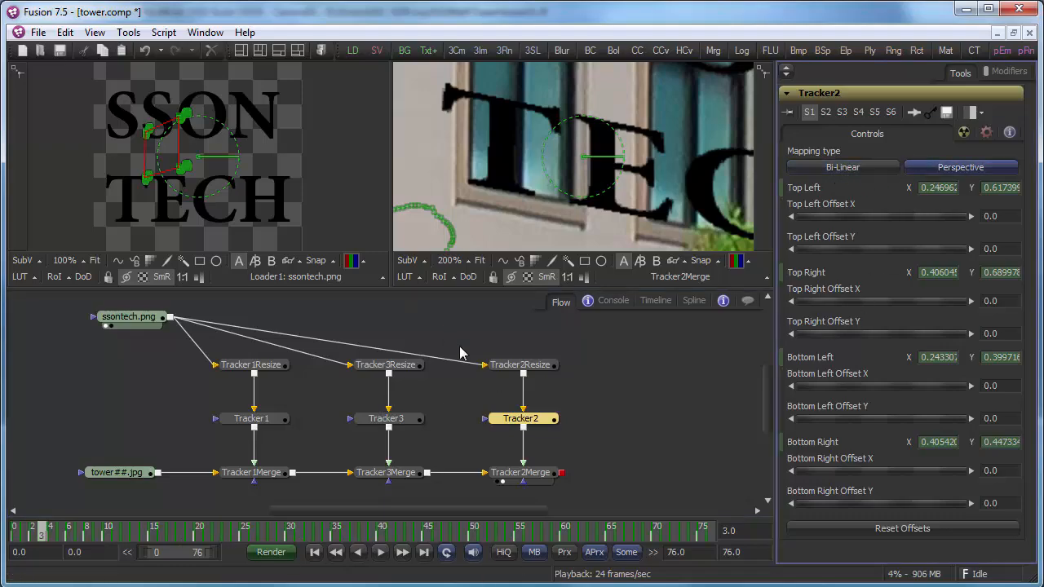
Toggle Tracker3's mapping between Bi-Linear and Perspective several times, ending on Perspective.
{"action": "left_click", "coordinate": [388, 420]}
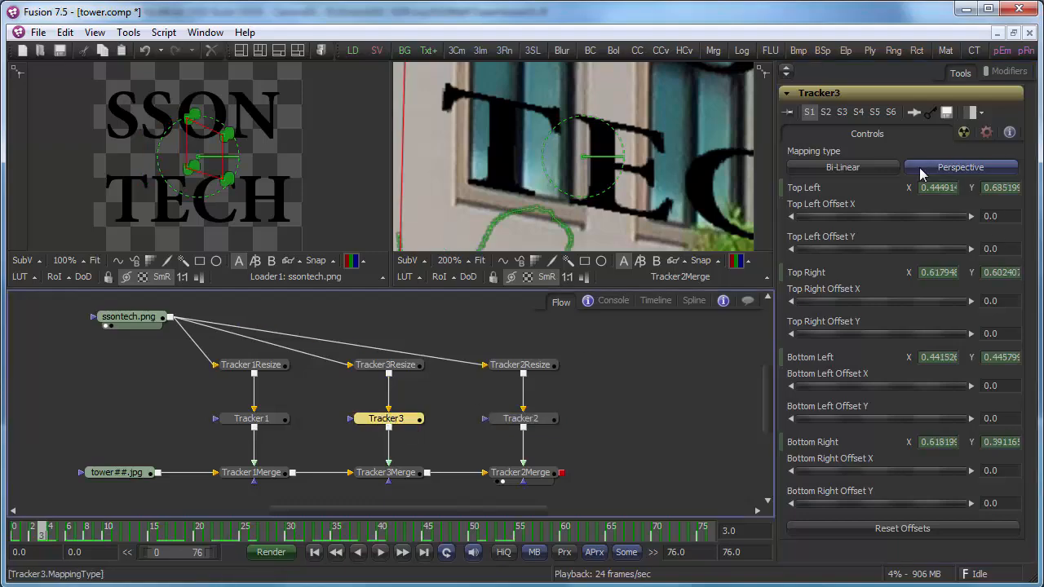
{"action": "left_click", "coordinate": [869, 168]}
{"action": "left_click", "coordinate": [925, 167]}
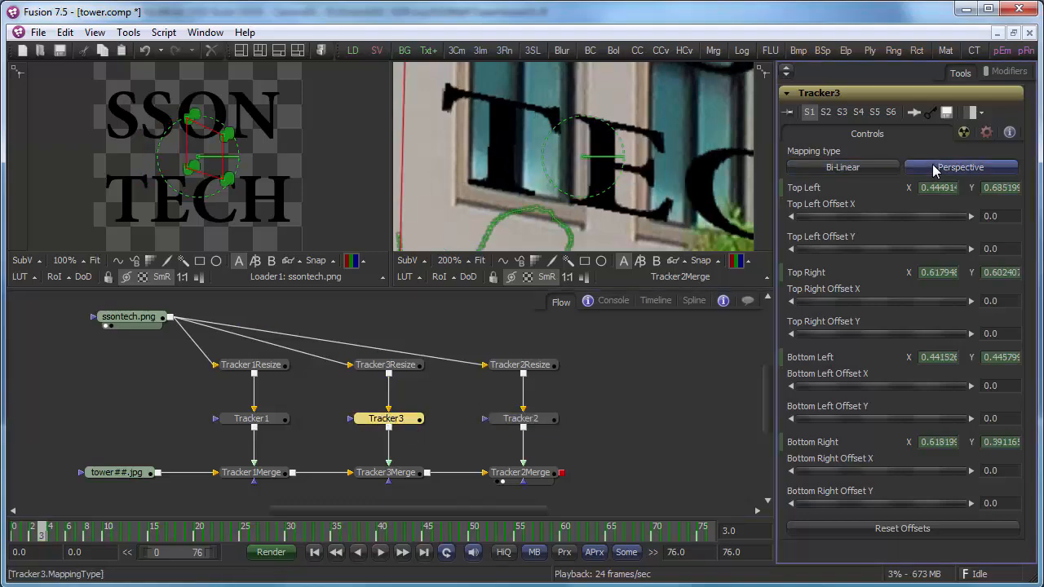
{"action": "left_click", "coordinate": [871, 167]}
{"action": "left_click", "coordinate": [926, 167]}
{"action": "left_click", "coordinate": [866, 169]}
{"action": "left_click", "coordinate": [926, 168]}
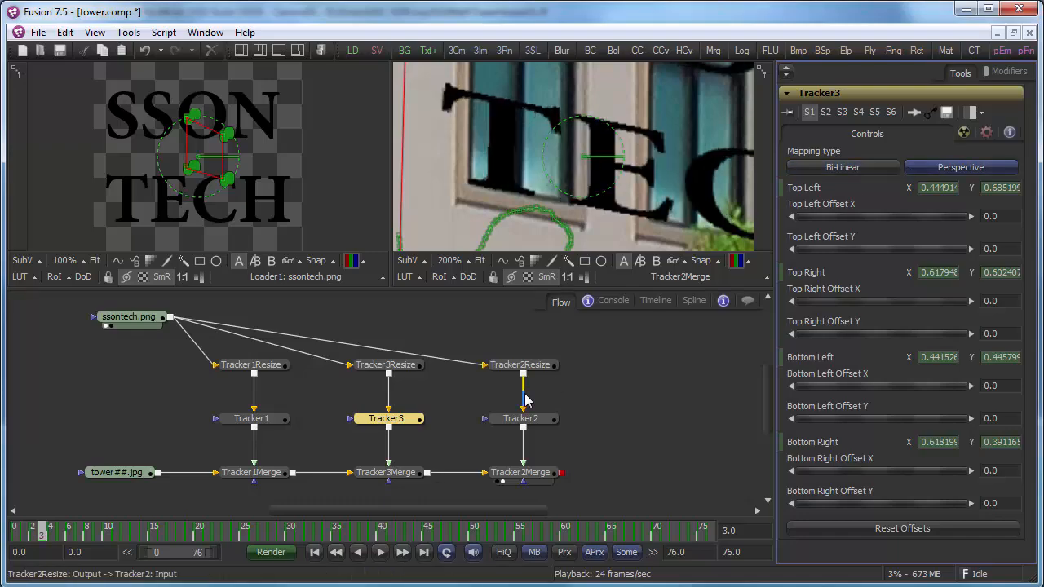
Fit the composite in the right viewer, play it back, and select Tracker2Merge.
{"action": "left_click", "coordinate": [480, 261]}
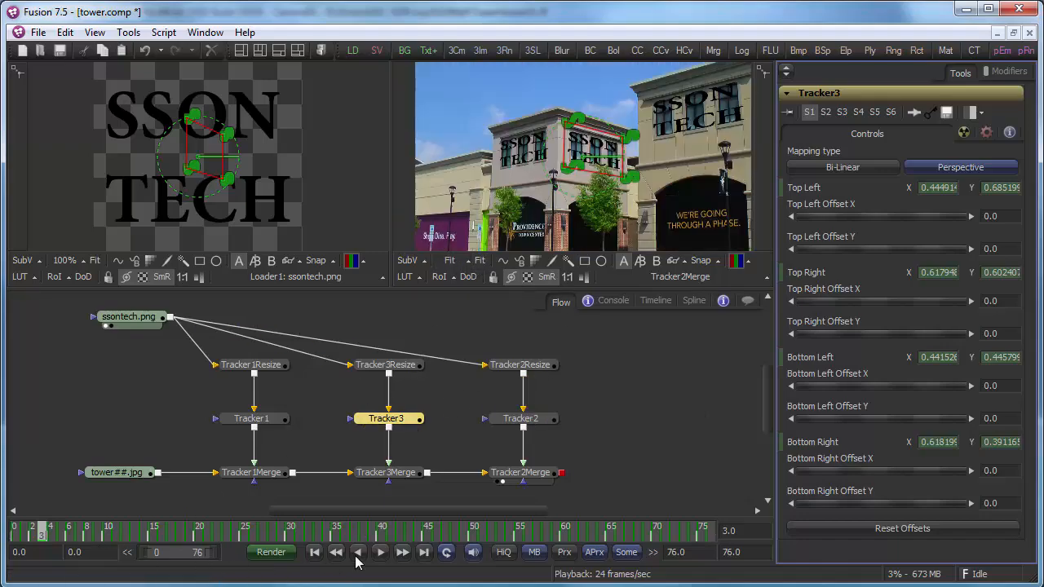
{"action": "left_click", "coordinate": [380, 554]}
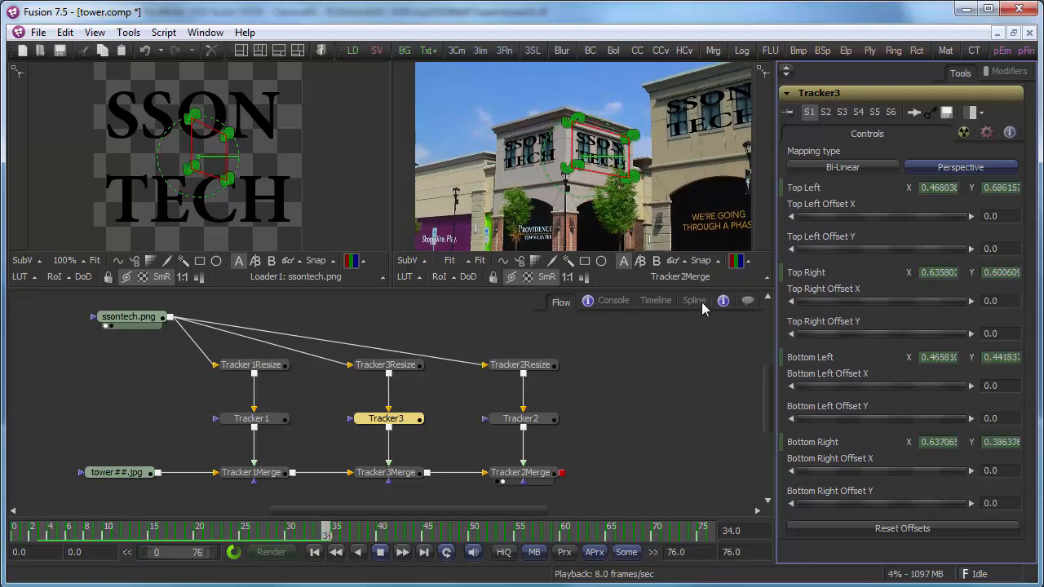
{"action": "left_click", "coordinate": [539, 474]}
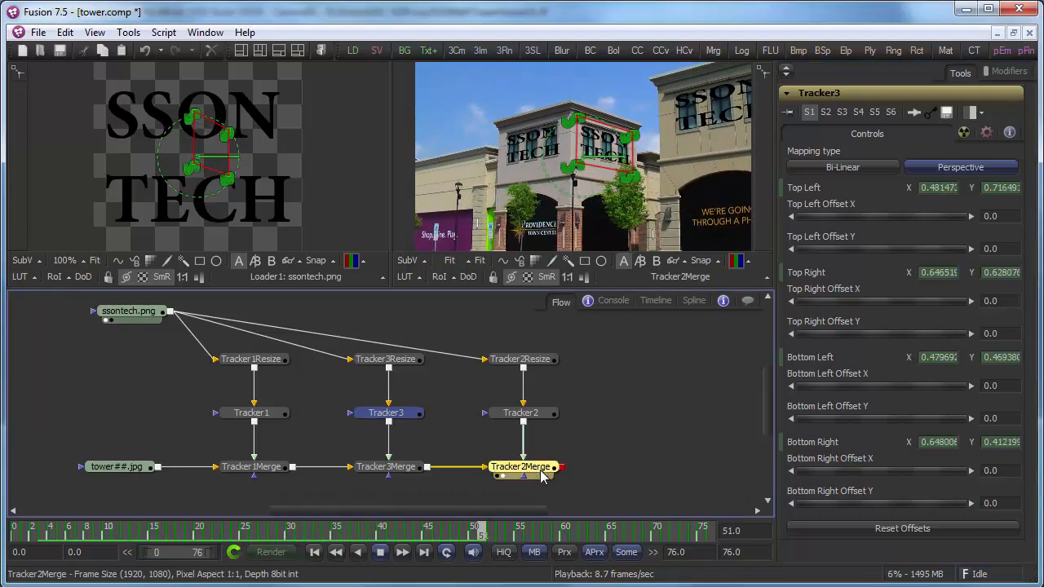